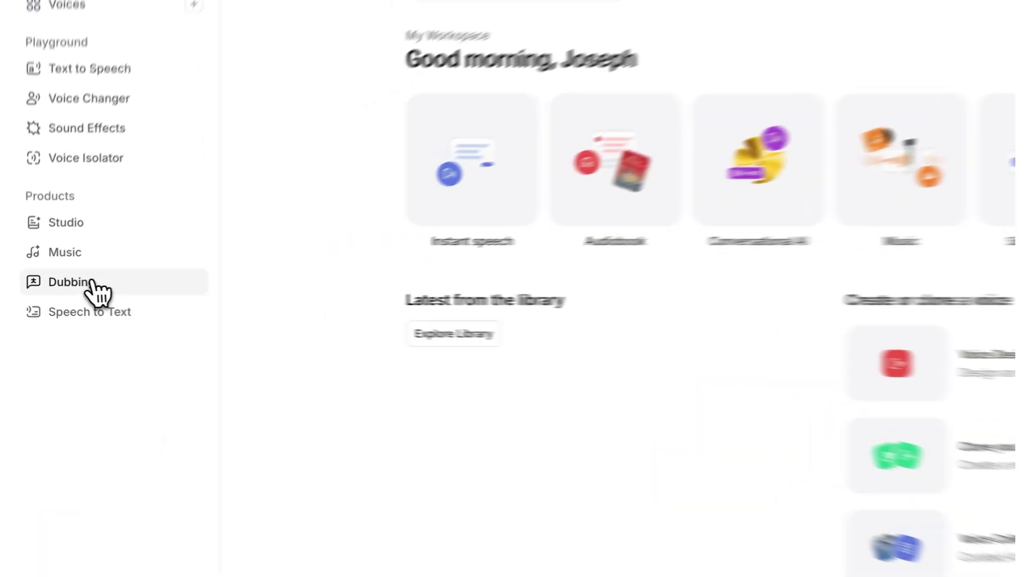
- Preview switching the YouTube player's audio track to French (FR)
click(64, 286)
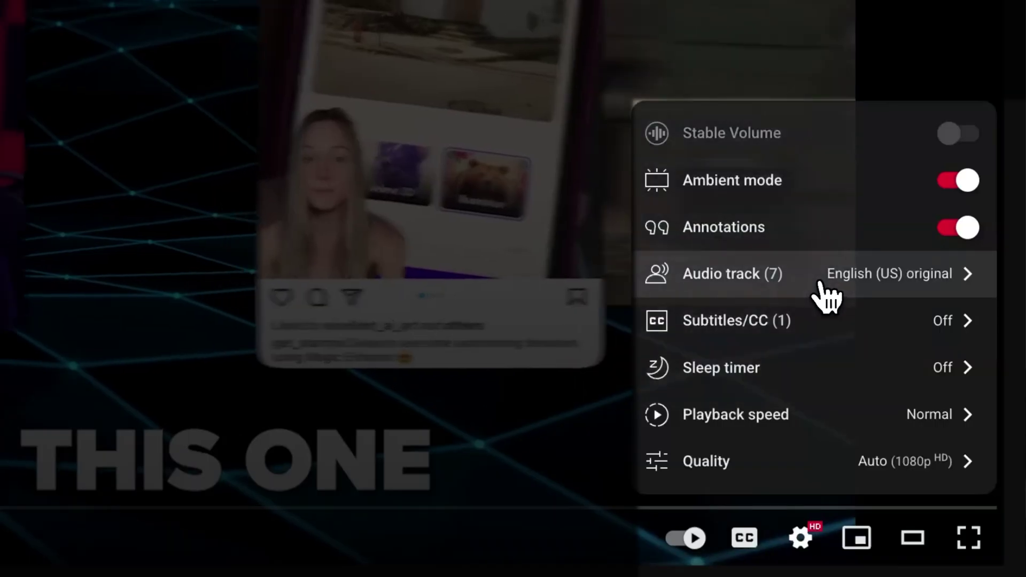
click(818, 282)
click(825, 226)
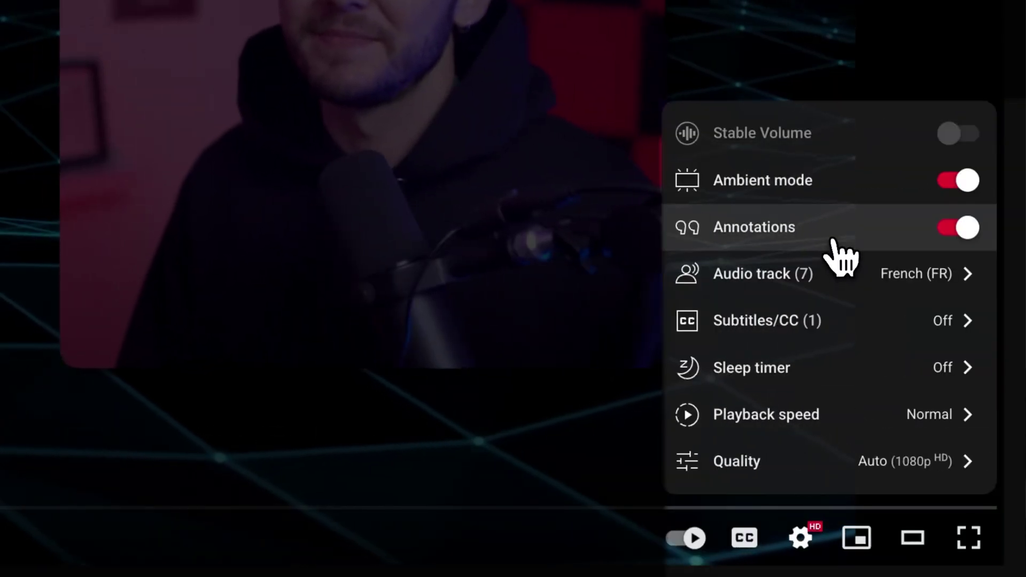
click(834, 277)
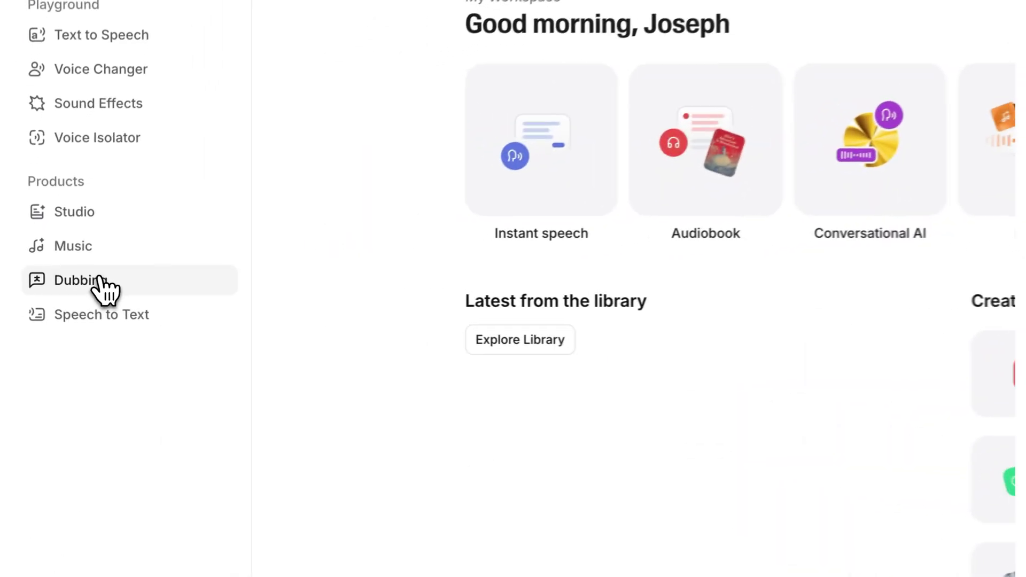
- Preview the French Dub Add dialog for uploading a dubbed audio file, then the player settings
click(100, 279)
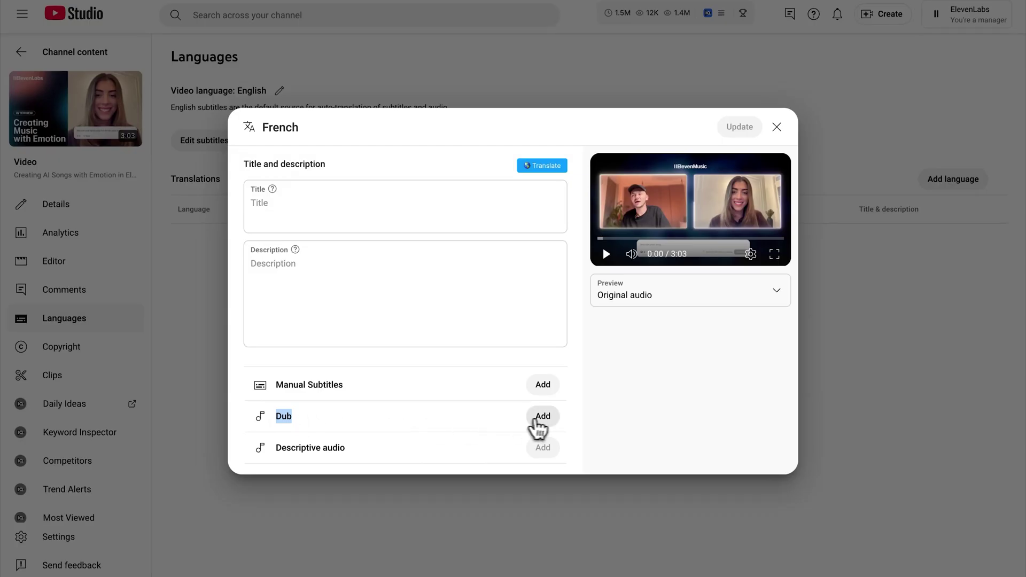
click(541, 417)
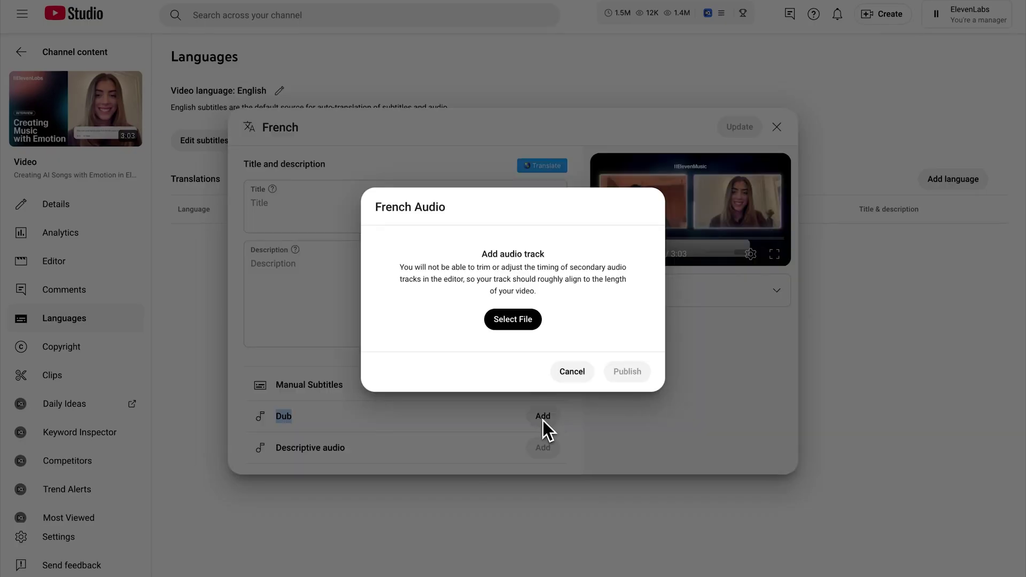
click(513, 321)
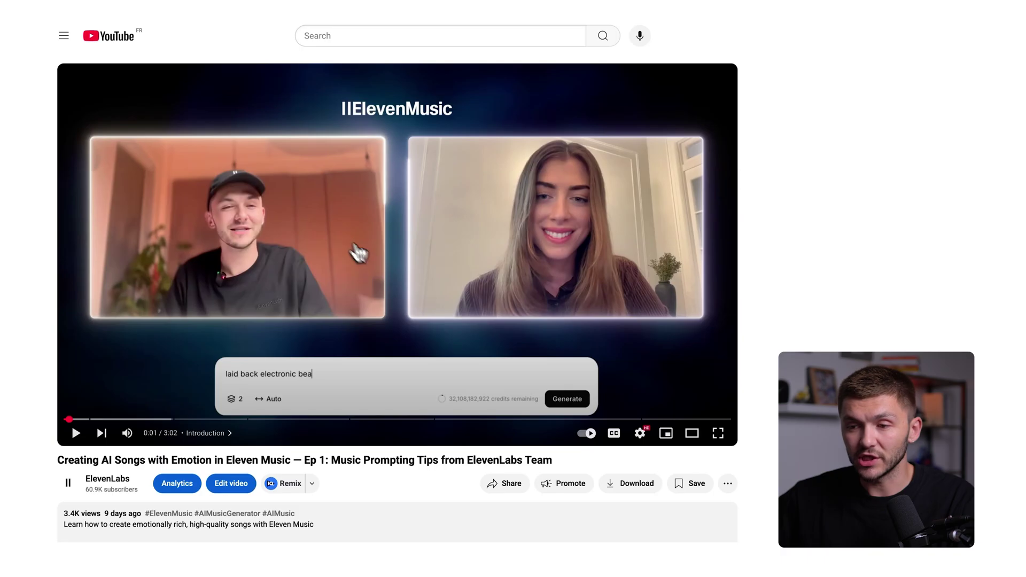
click(640, 434)
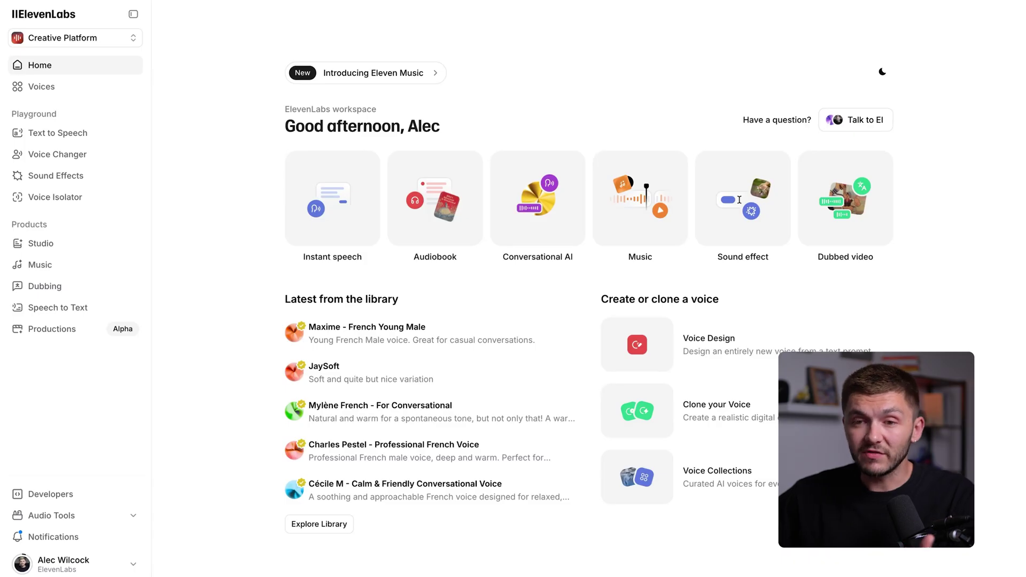
- Go to ElevenLabs Dubbing and start a new dub
click(51, 289)
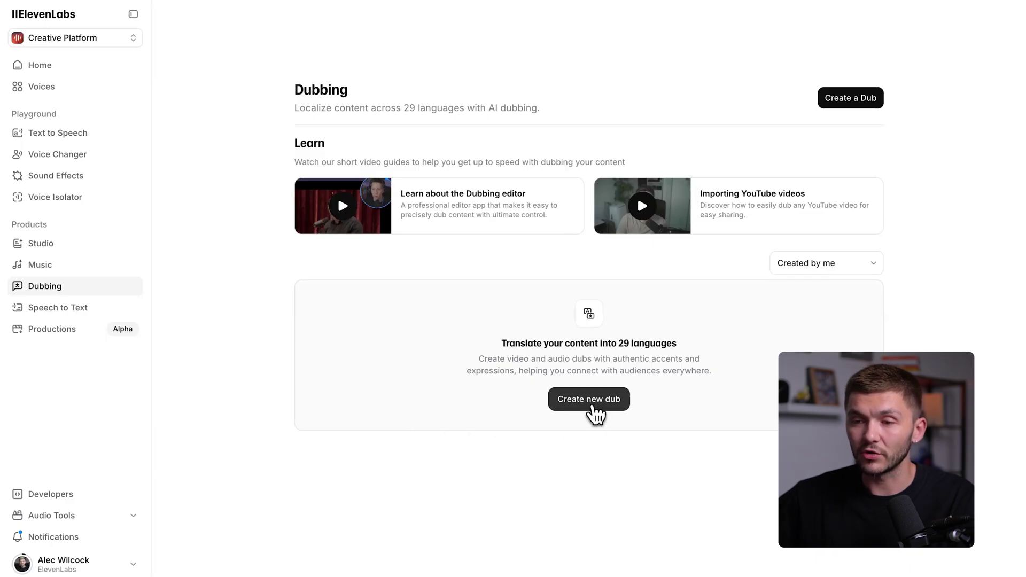
click(593, 406)
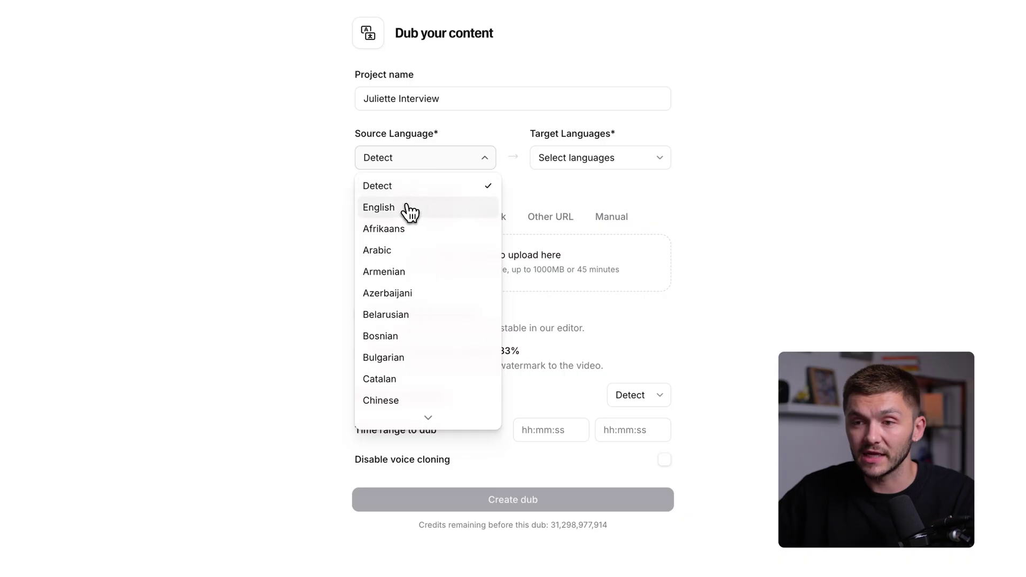
- Choose English as source, add Hindi among the targets, and upload Juliette_Interview.mp4
click(405, 206)
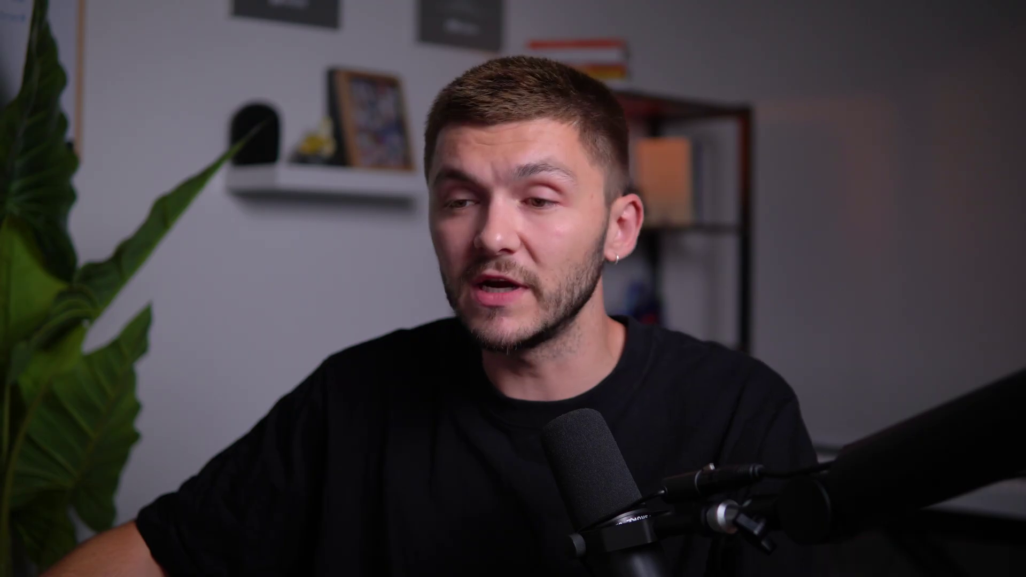
click(608, 159)
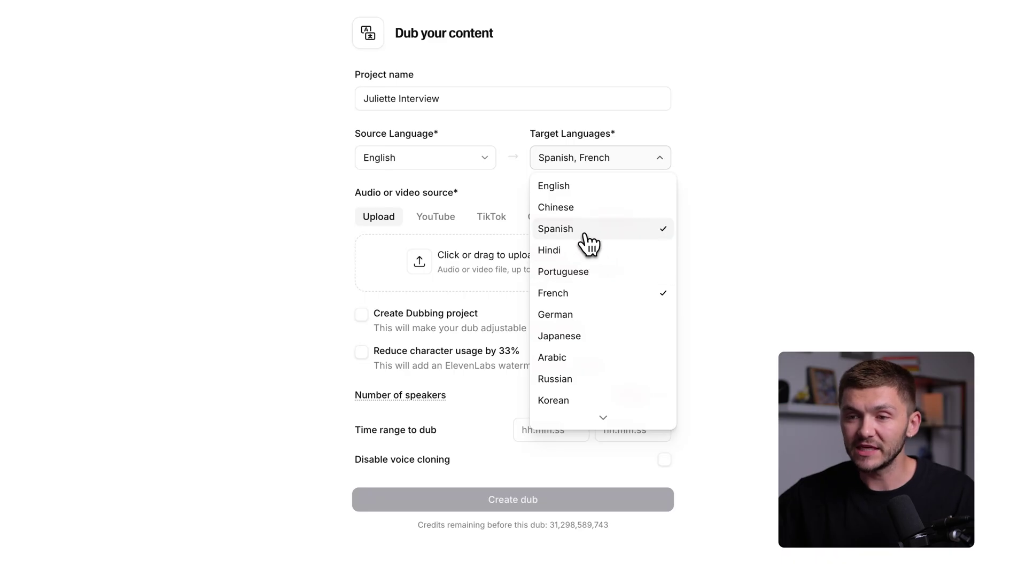
click(587, 251)
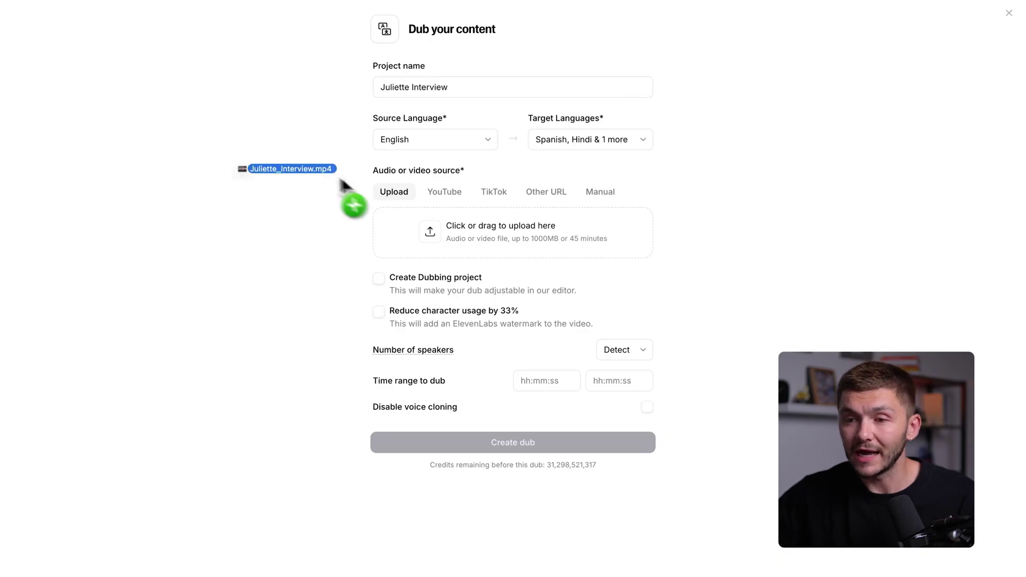
drag(341, 180, 476, 197)
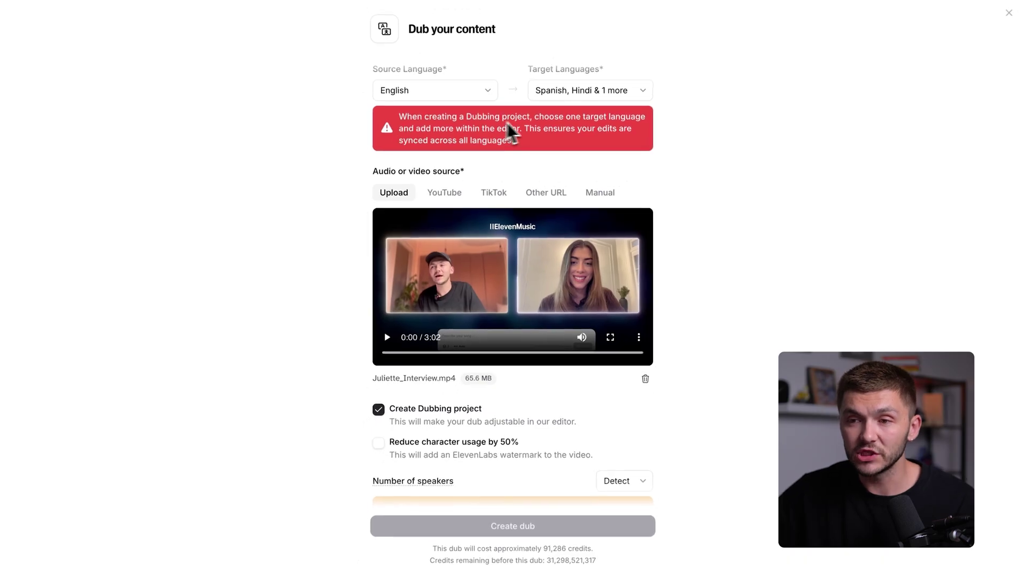
- Switch off Create Dubbing project and set the number of speakers to 2
scroll(451, 191, down, 3)
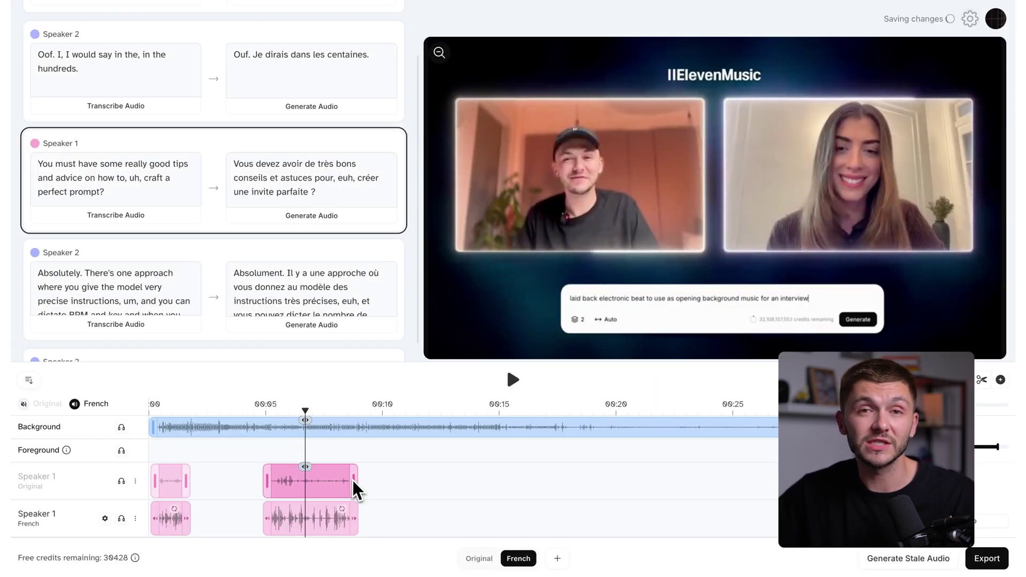
drag(354, 479, 383, 479)
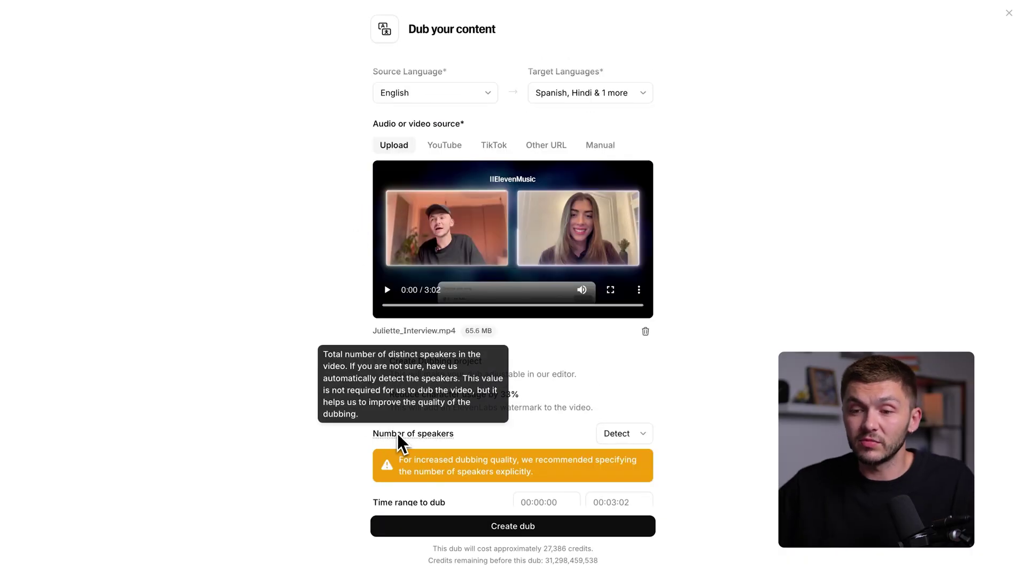
click(632, 438)
click(626, 251)
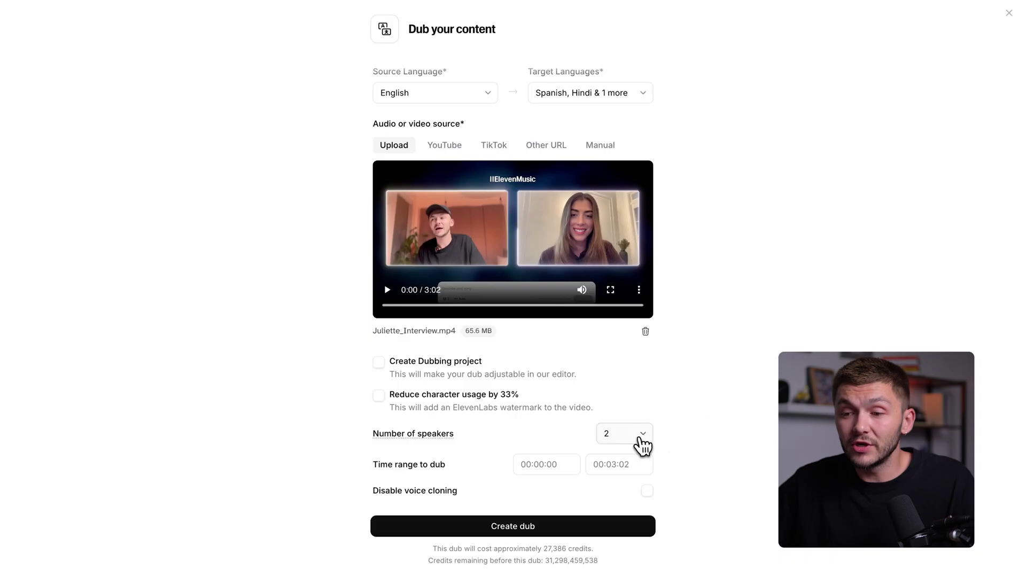
- Create the Juliette Interview dubs and open the French dub's details
click(637, 439)
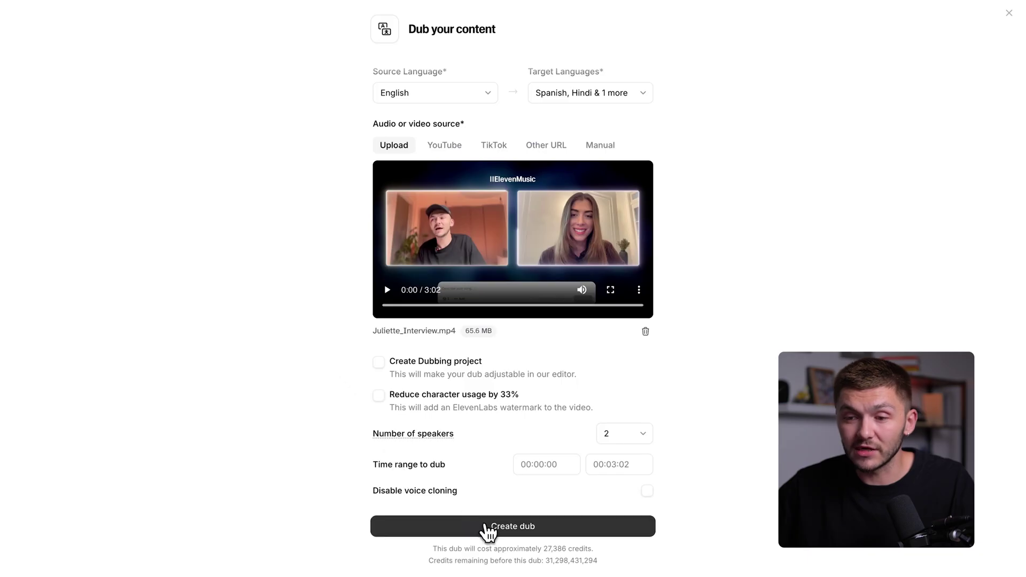
click(488, 528)
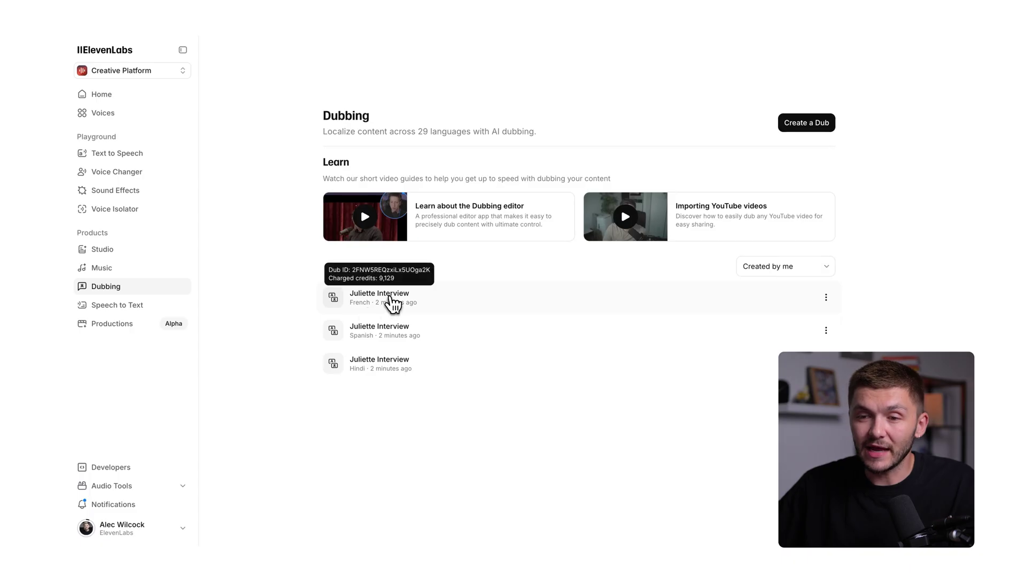
click(393, 303)
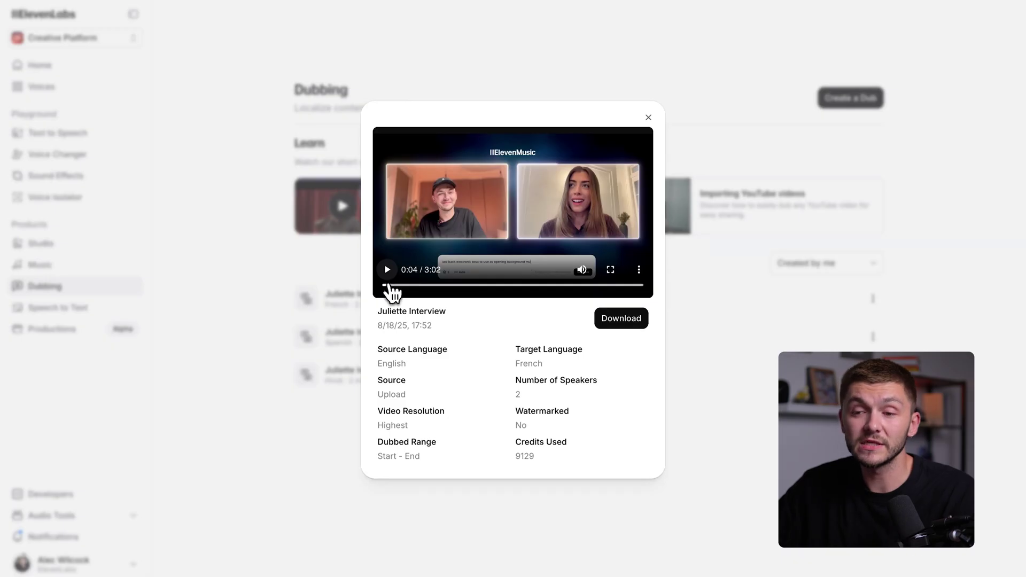
- Replay the French dub from the start, then preview the Spanish and Hindi dubs
drag(390, 285, 385, 284)
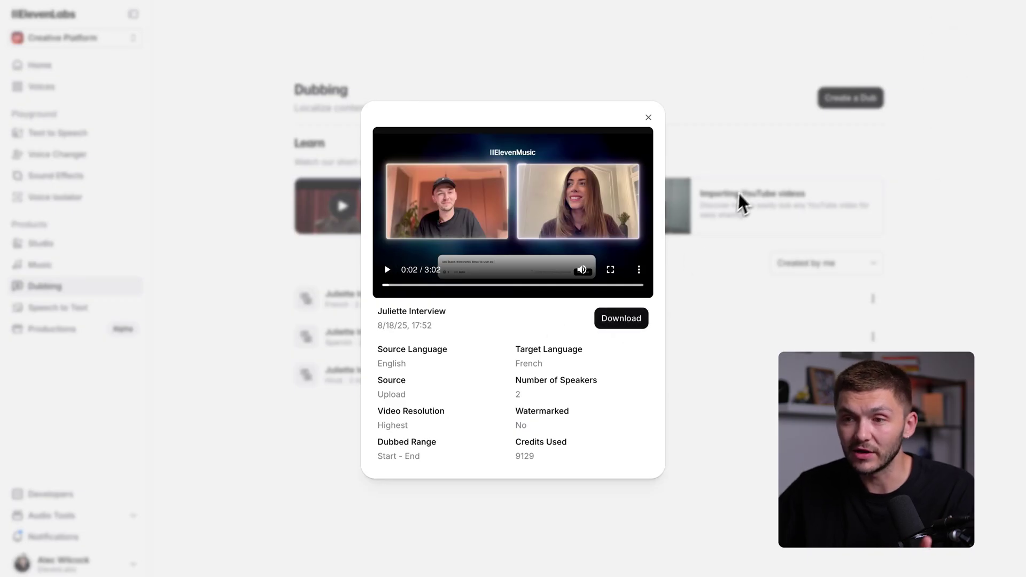
click(648, 118)
click(400, 331)
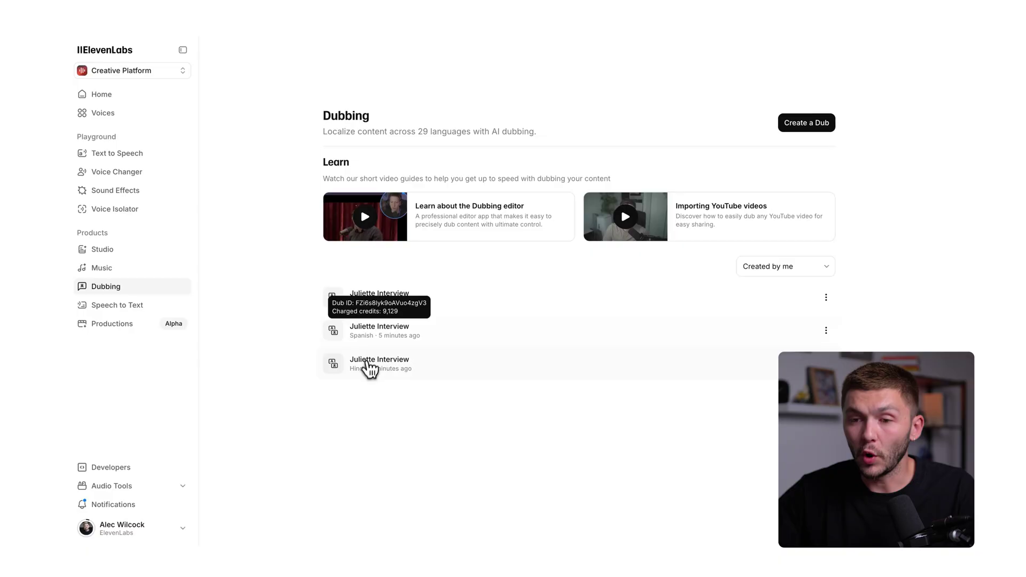
click(368, 368)
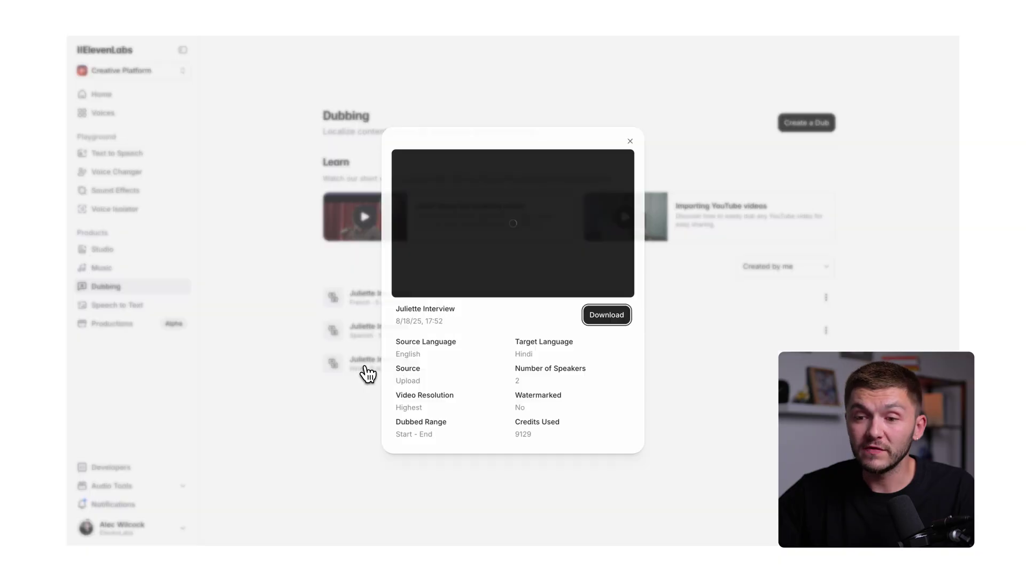
click(404, 275)
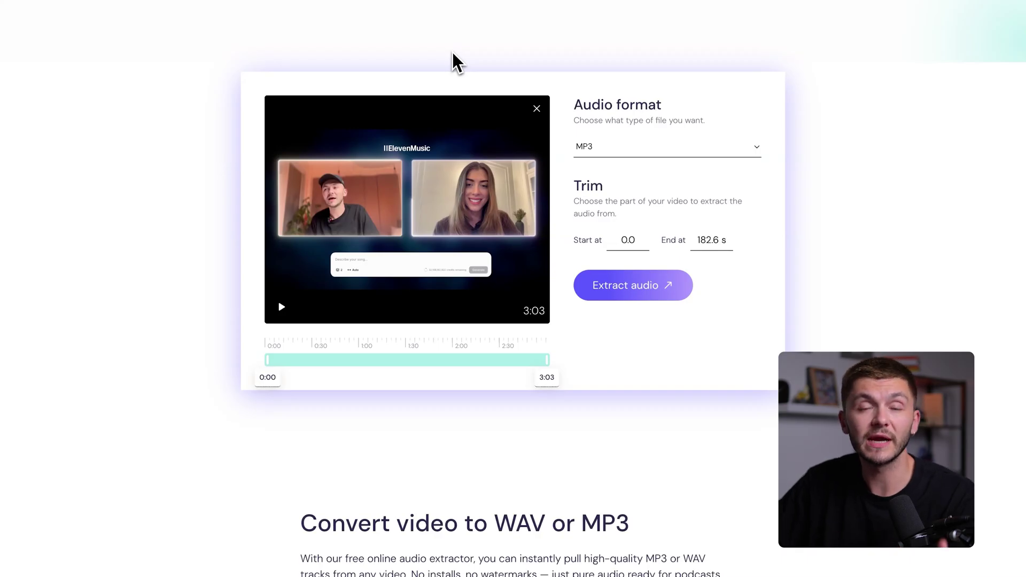
- Extract the 3:03 dubbed video's audio to MP3
click(640, 295)
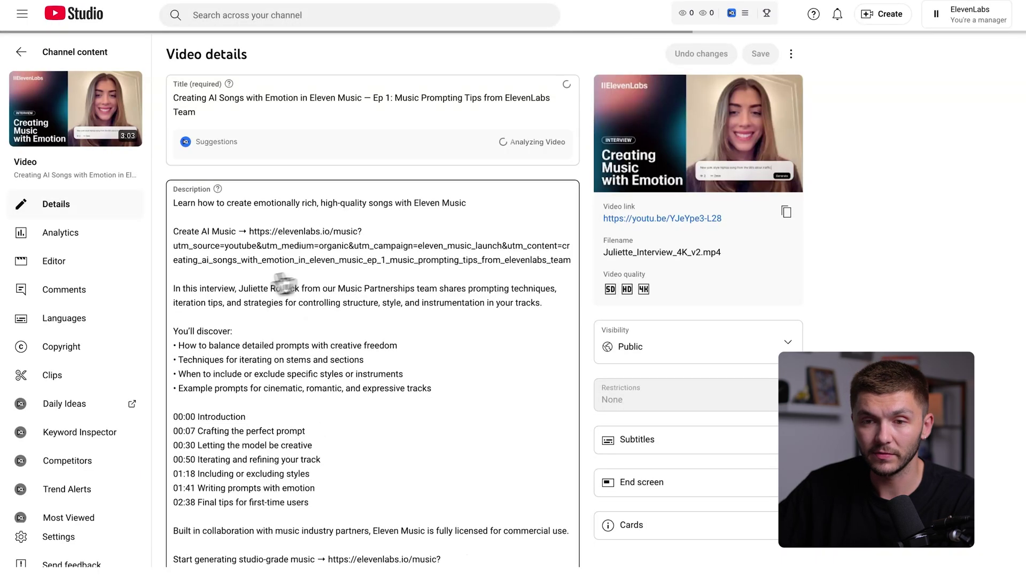
- Add French as a translation language on the video's Languages page
click(85, 319)
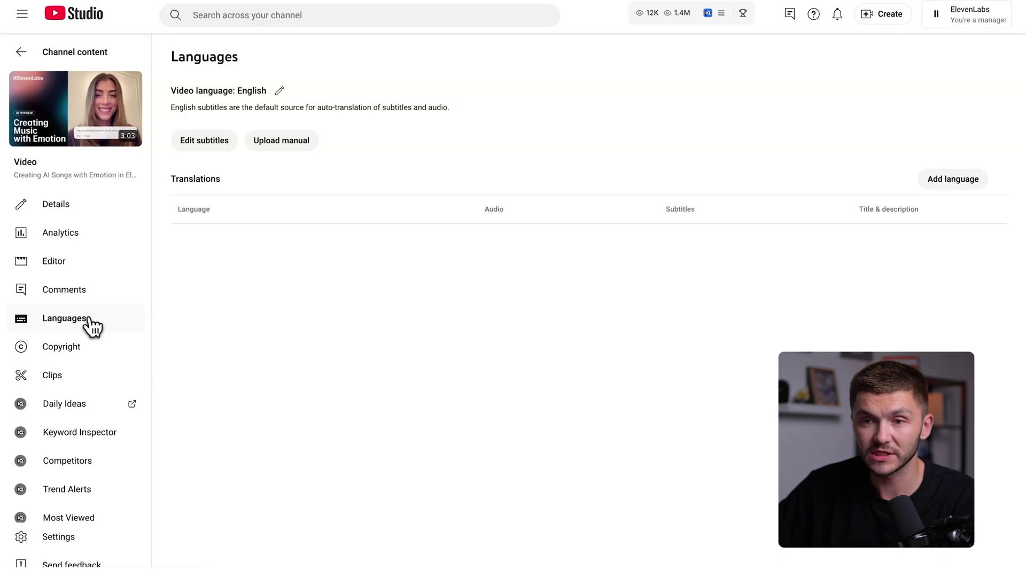
click(935, 187)
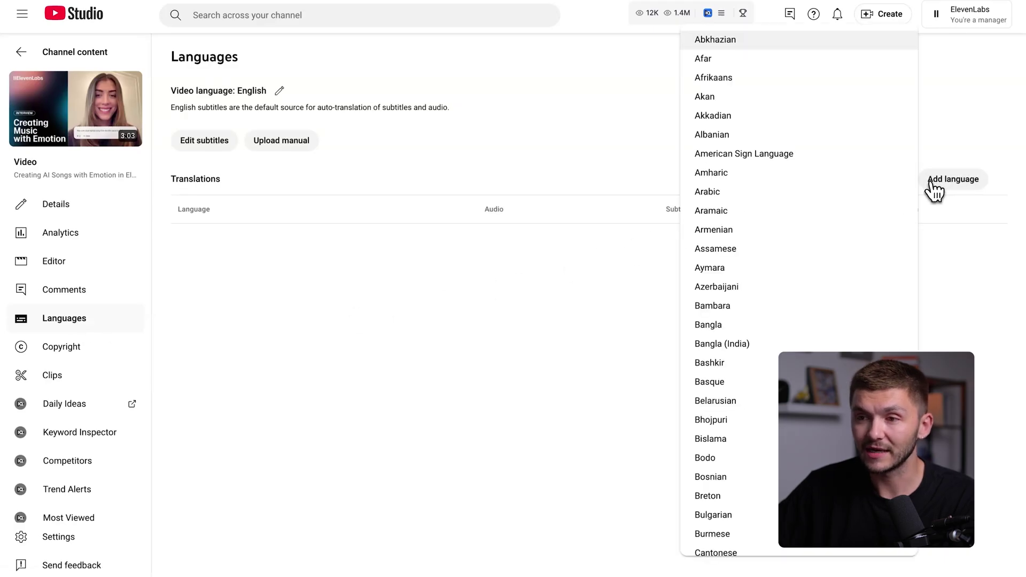
scroll(756, 286, down, 15)
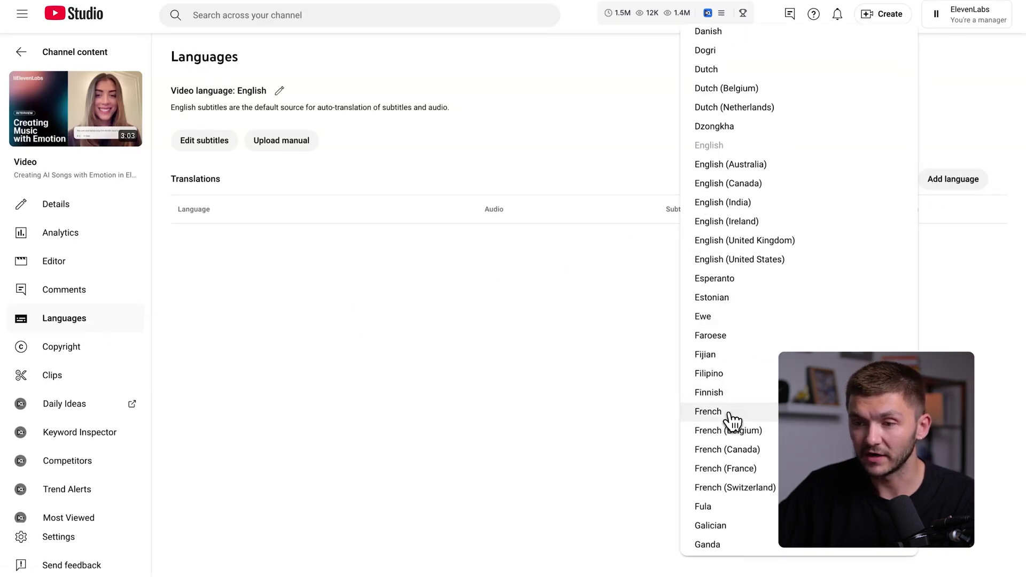
click(708, 412)
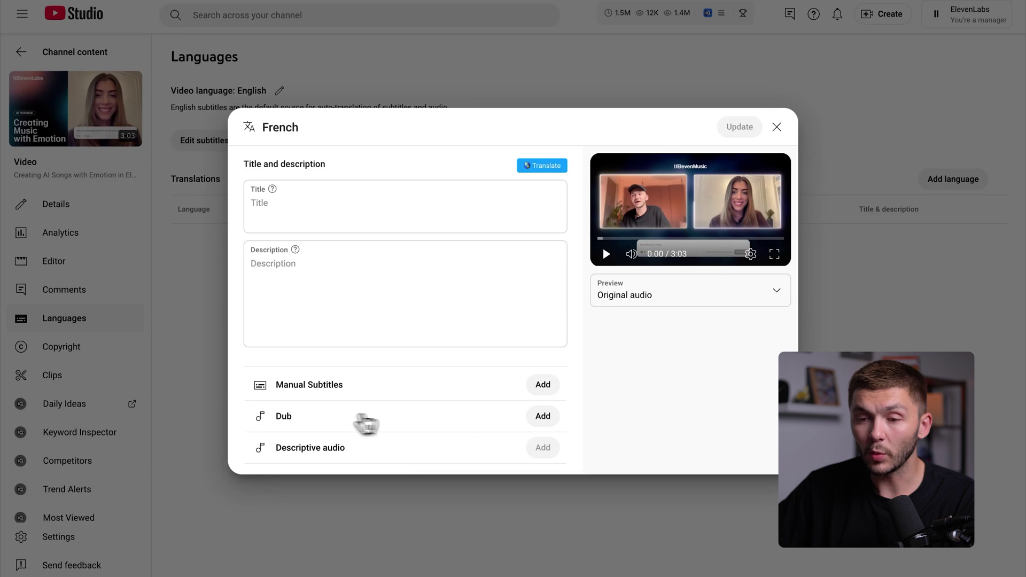
- Upload audio.mp3 from Downloads as the French dub, publish it, and save
click(543, 419)
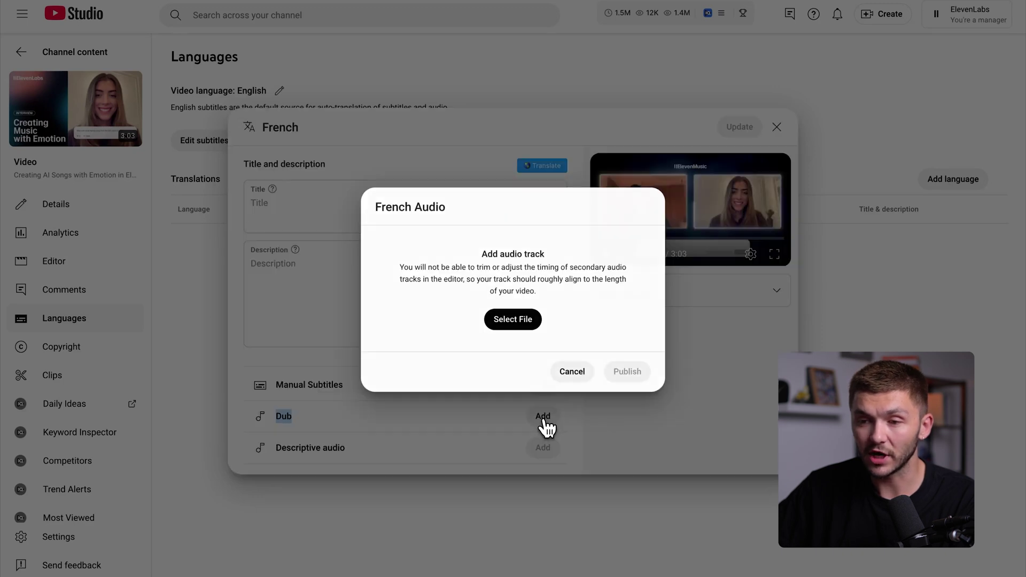
click(521, 325)
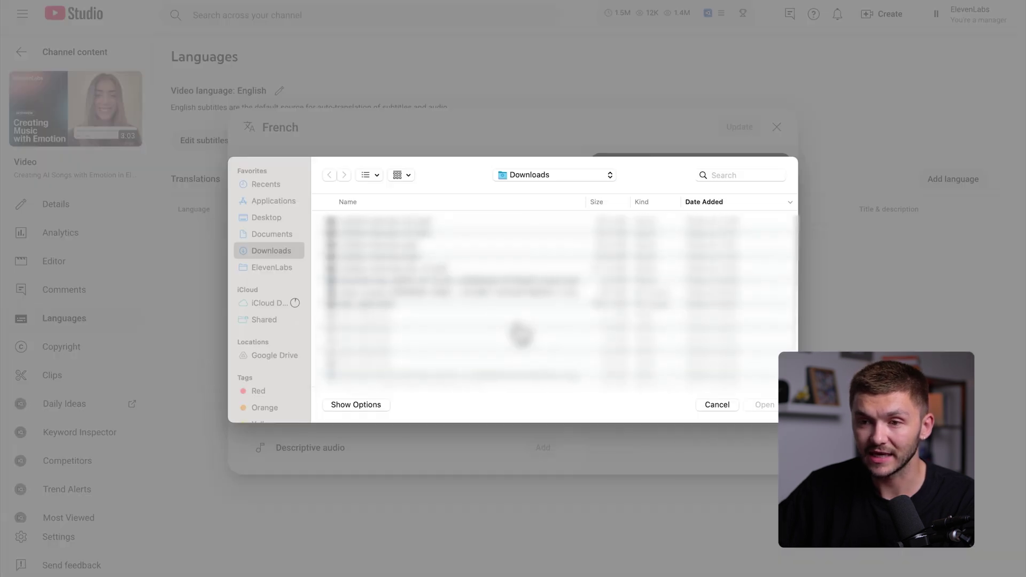
click(389, 223)
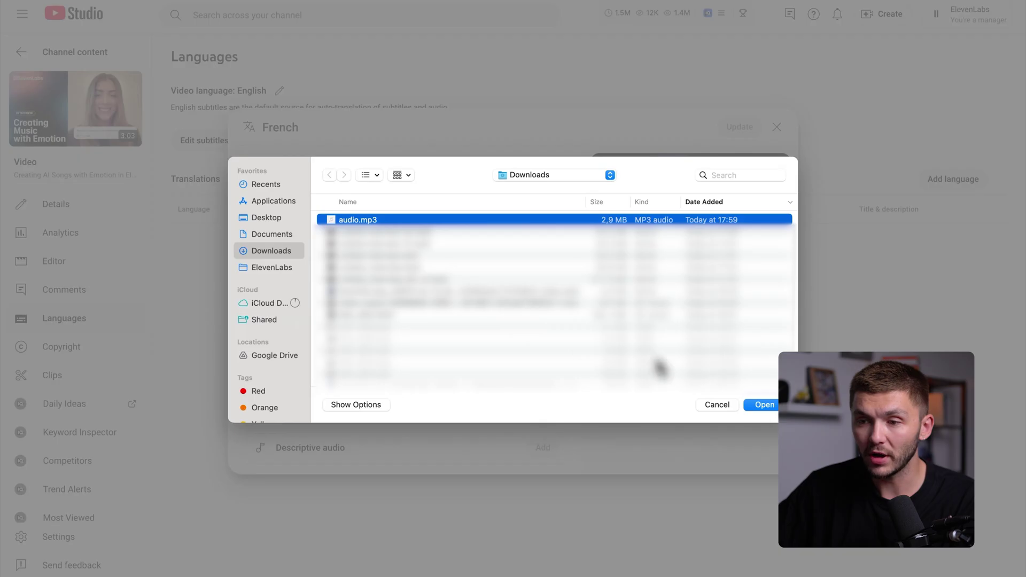
click(764, 405)
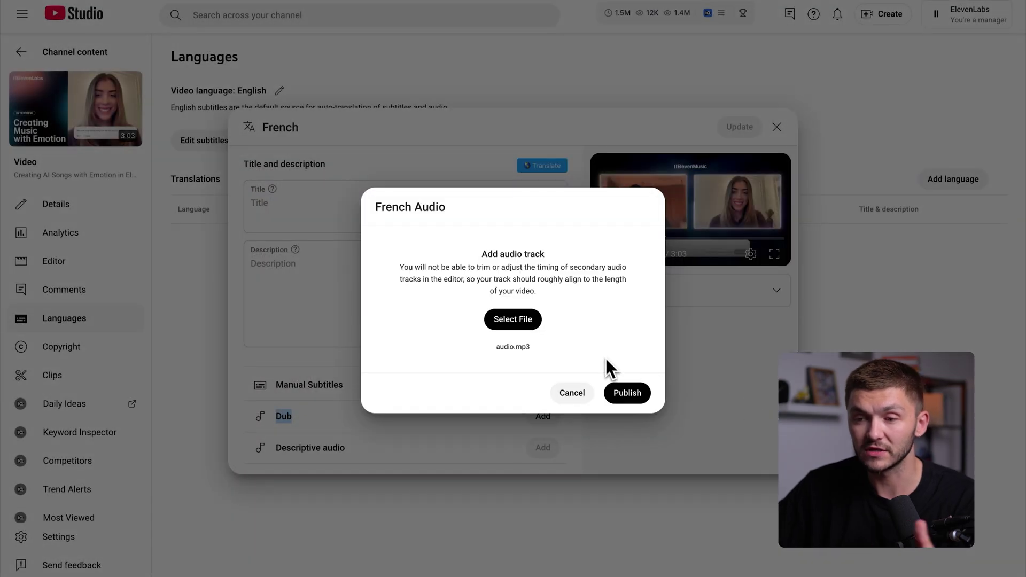
click(632, 396)
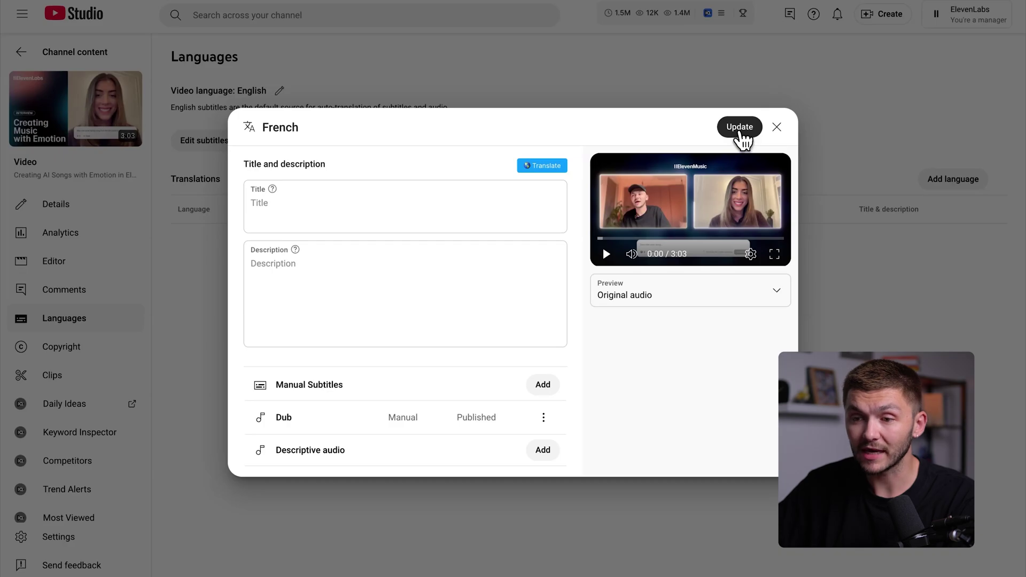
click(740, 128)
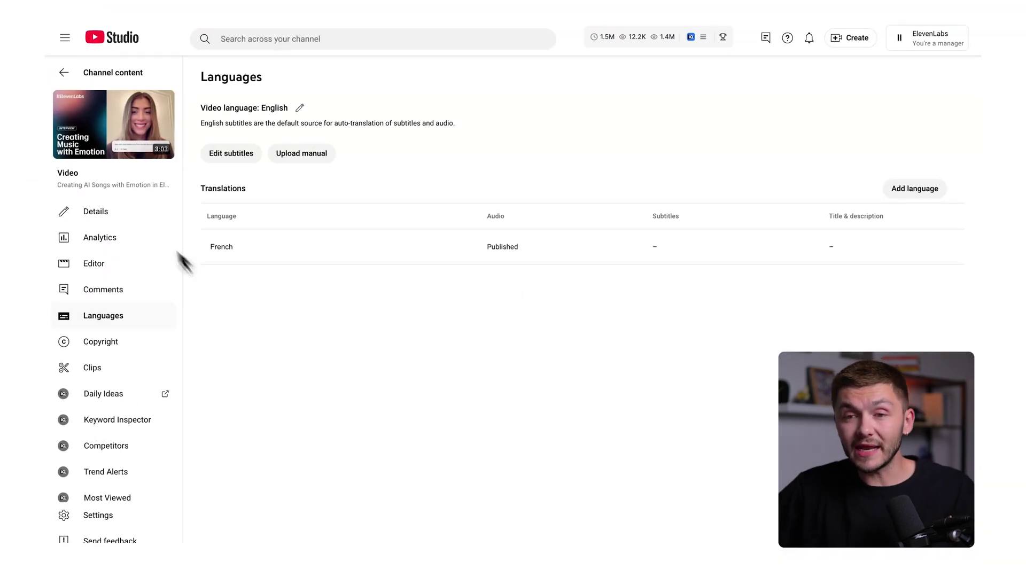
- Play the interview video on YouTube with the French audio track selected
click(135, 138)
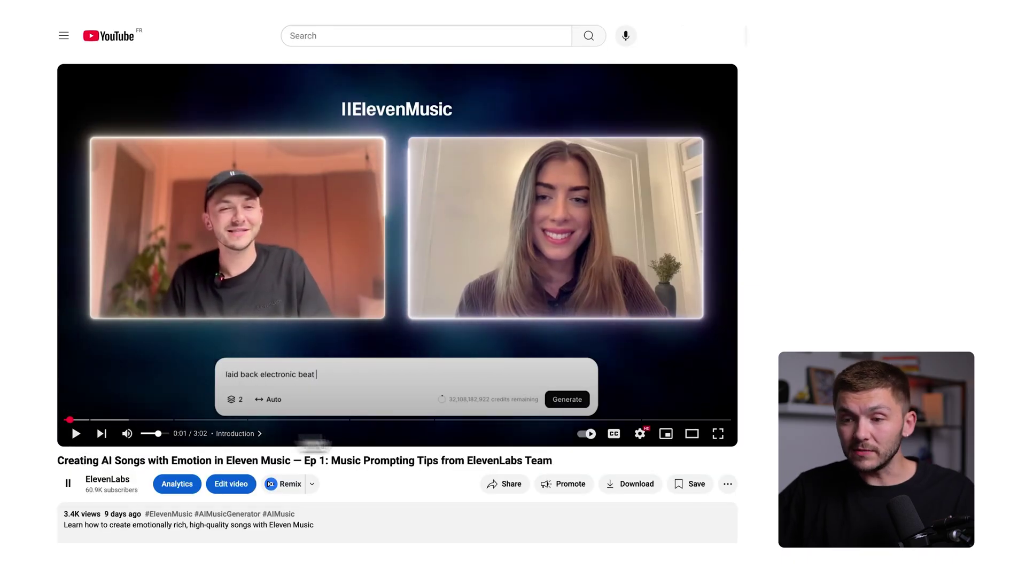
click(641, 435)
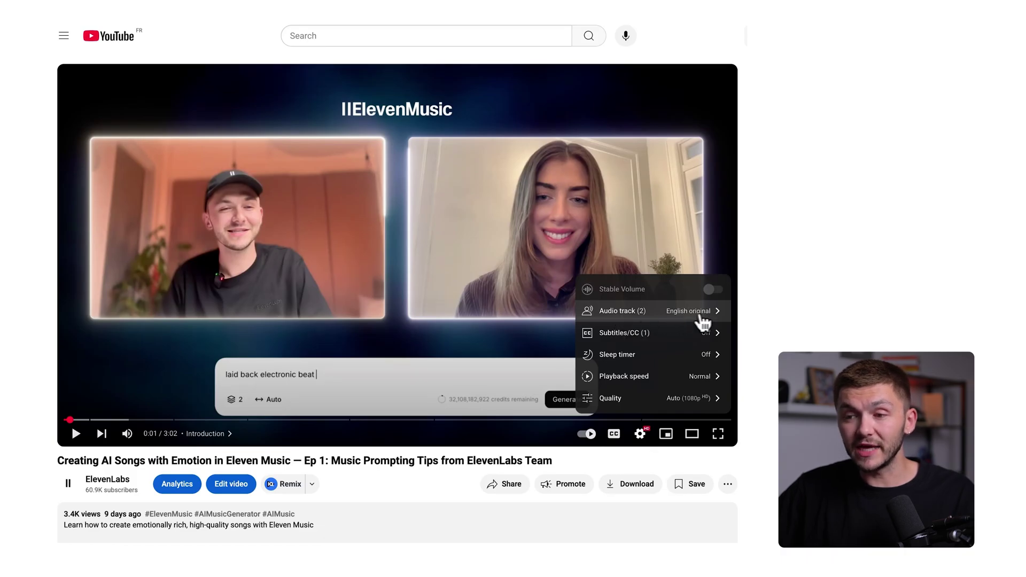
click(684, 316)
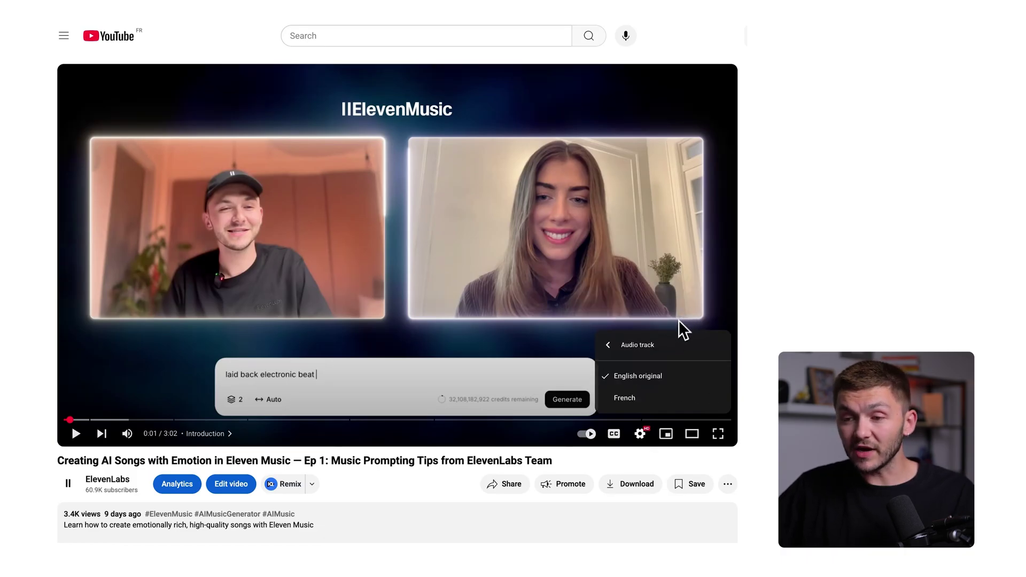
click(648, 400)
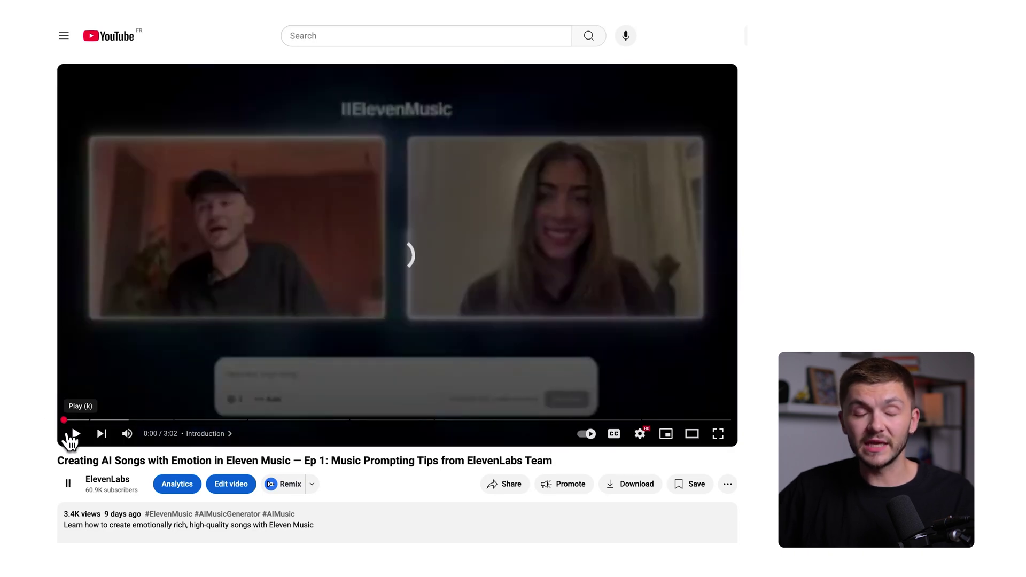
click(71, 435)
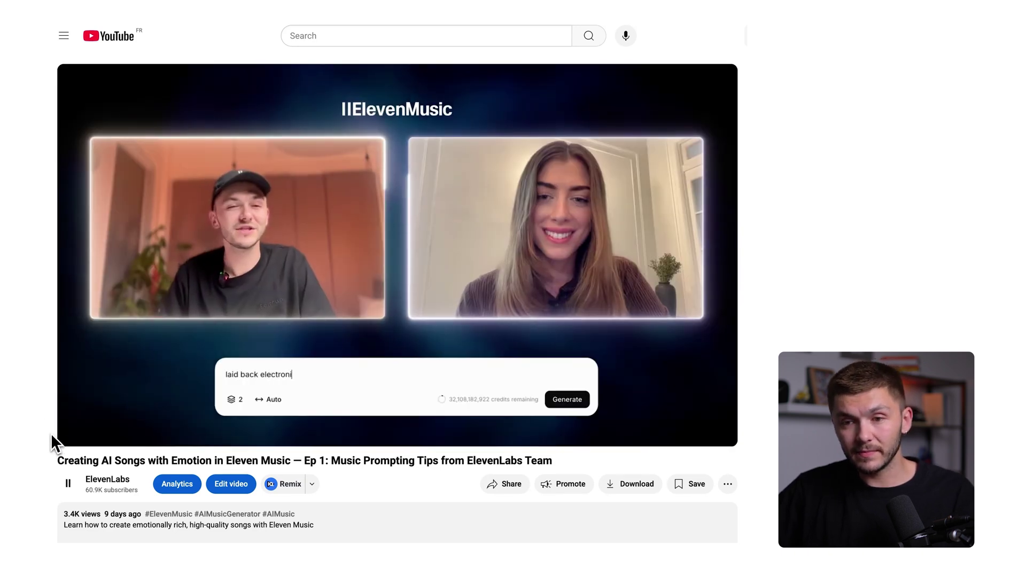